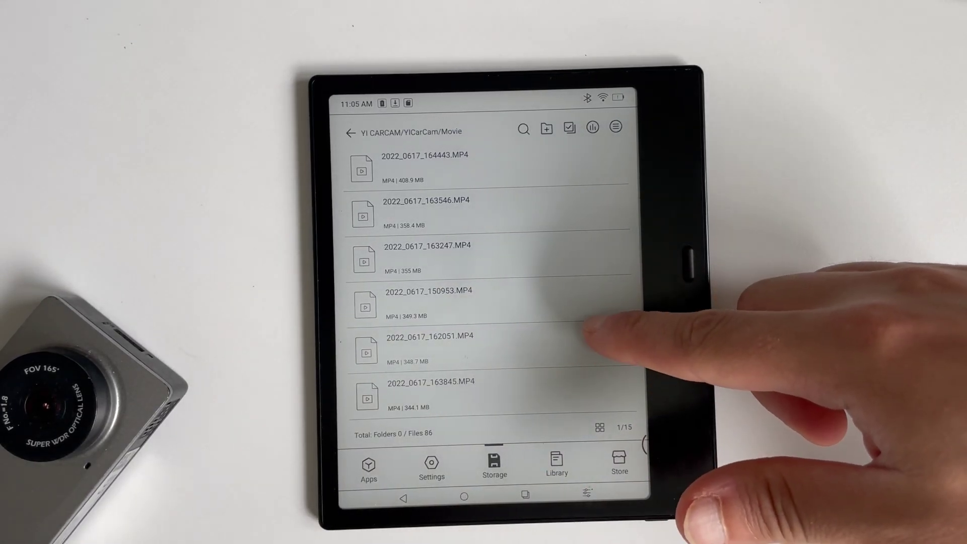
# - Swipe the YI CARCAM Movie folder listing to page 2 of 15, starting at clip 145118
pyautogui.moveTo(605, 318); pyautogui.dragTo(605, 211)
pyautogui.moveTo(605, 325); pyautogui.dragTo(605, 205)
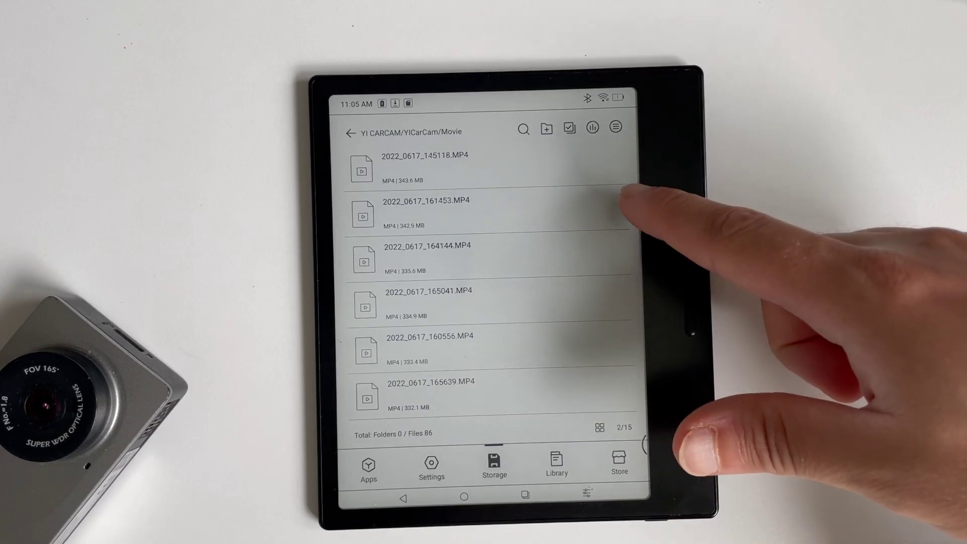